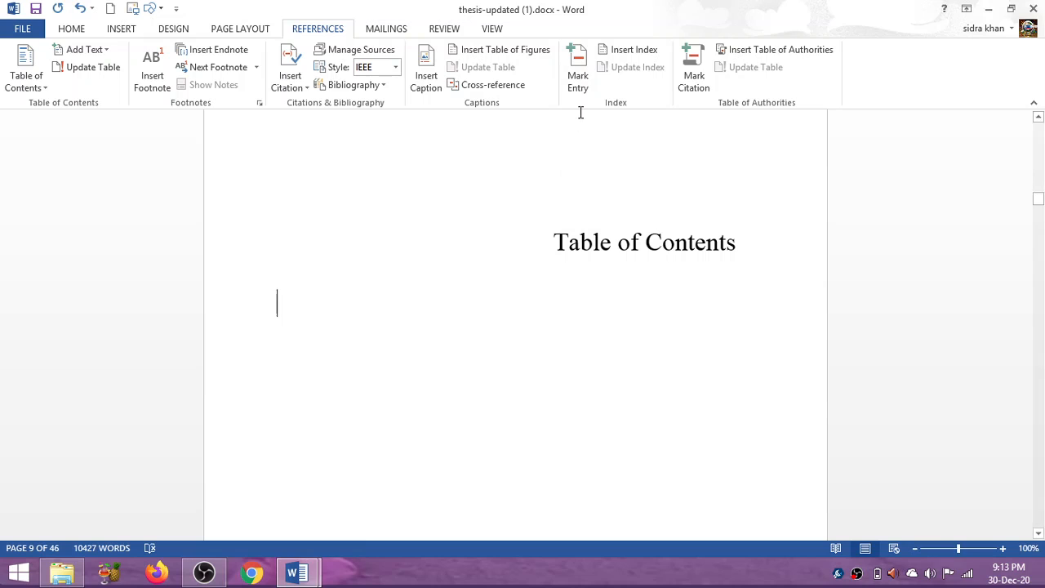
Search the document for "home" in the Navigation Pane and look through the highlighted matches.
click(492, 29)
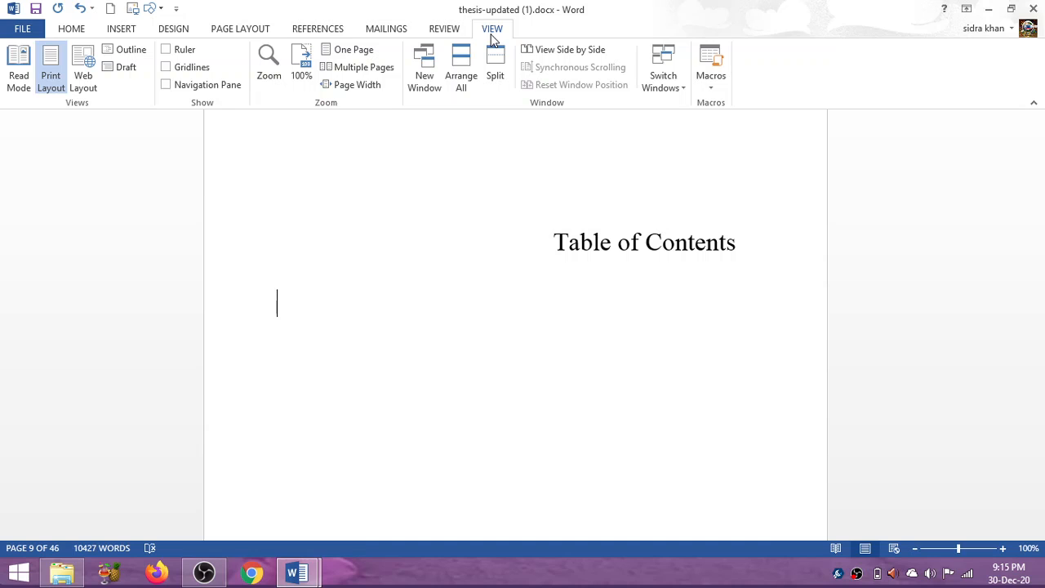
click(173, 86)
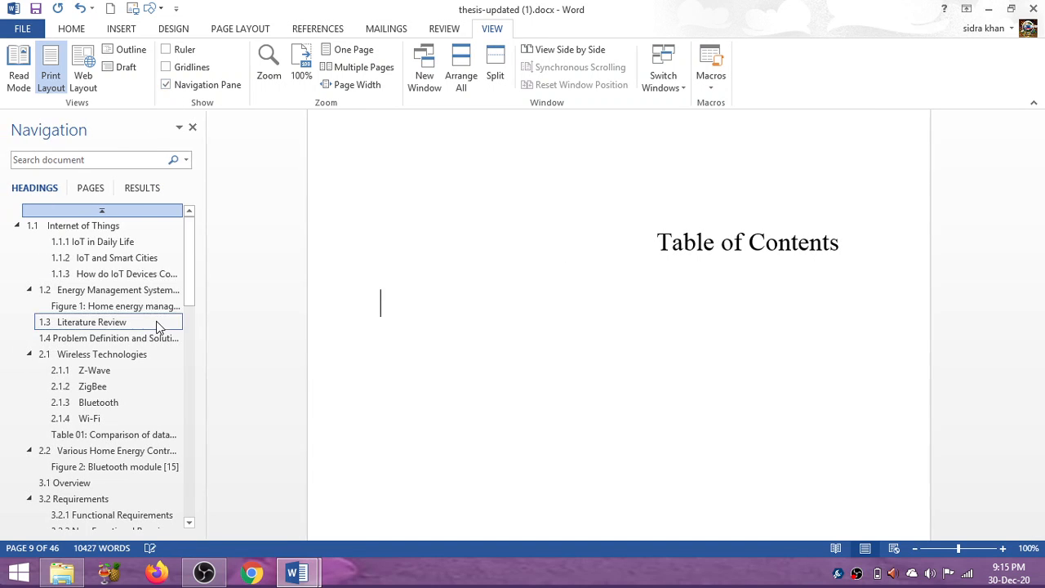
click(81, 160)
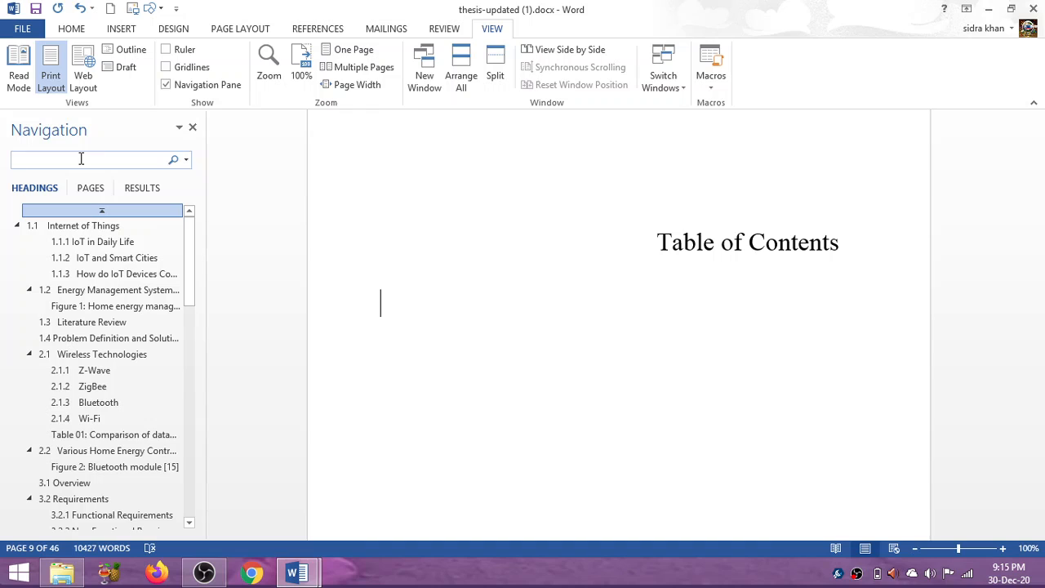
click(313, 222)
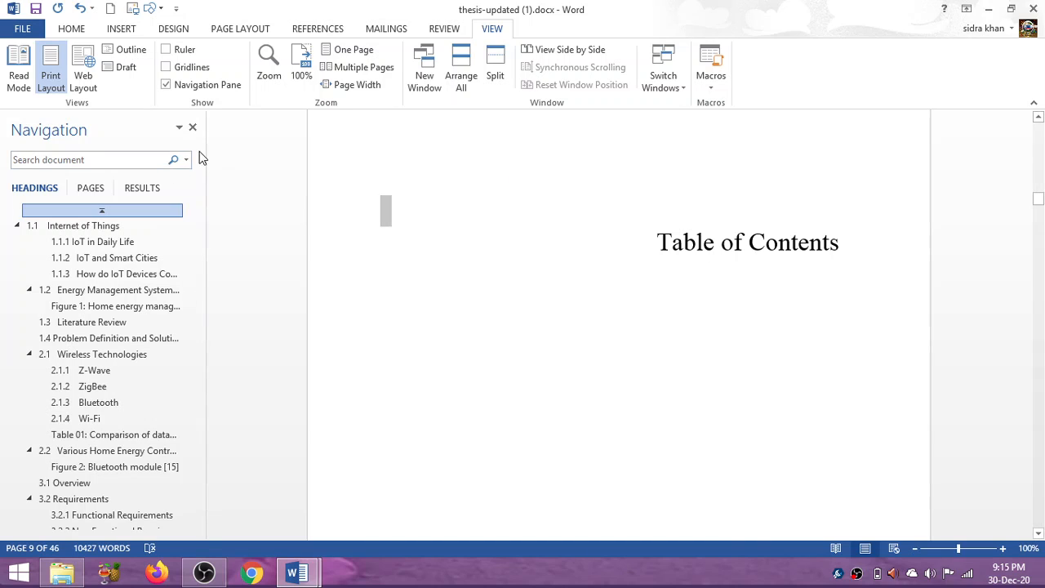
click(142, 161)
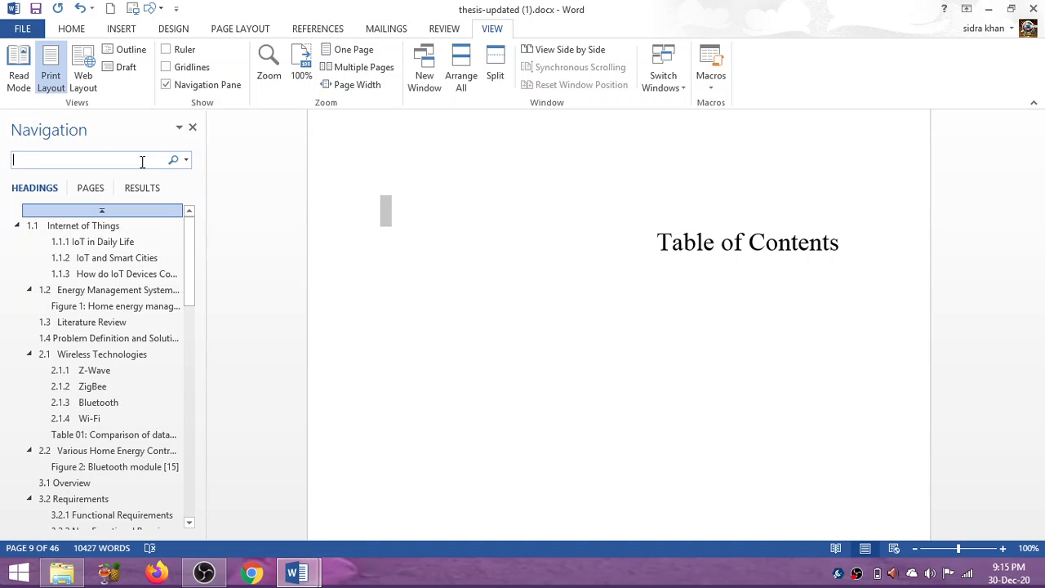
text(home)
key(Return)
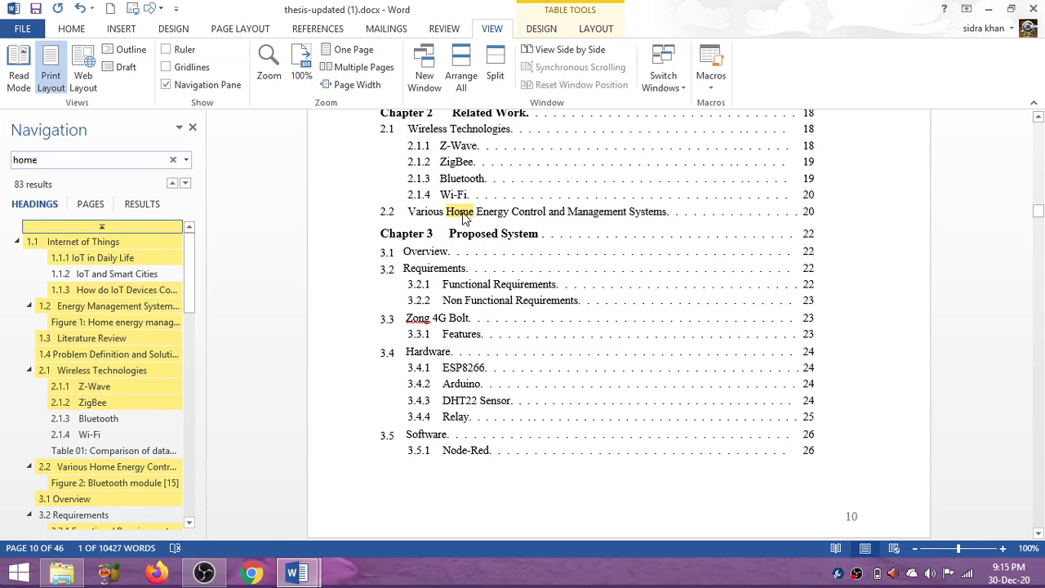
drag(1037, 211, 1038, 312)
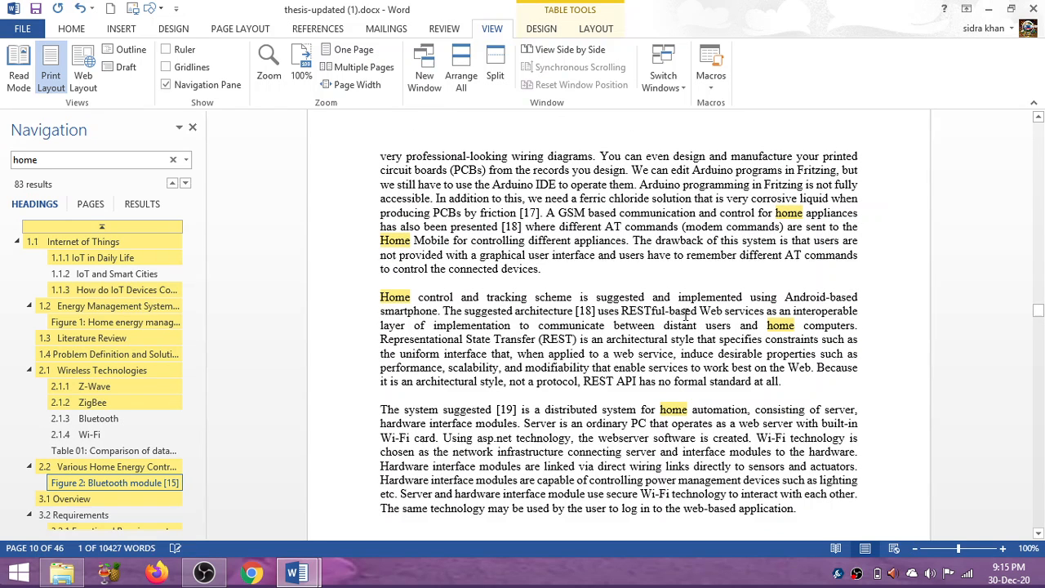
click(193, 128)
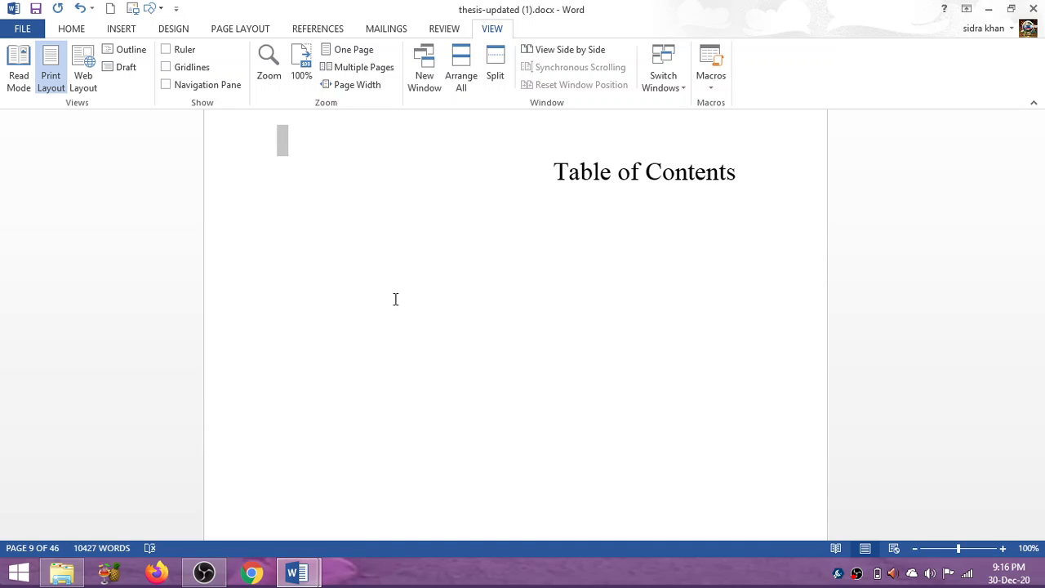
Insert the built-in Automatic Table 1 on the empty line below the Table of Contents heading.
click(428, 226)
click(80, 35)
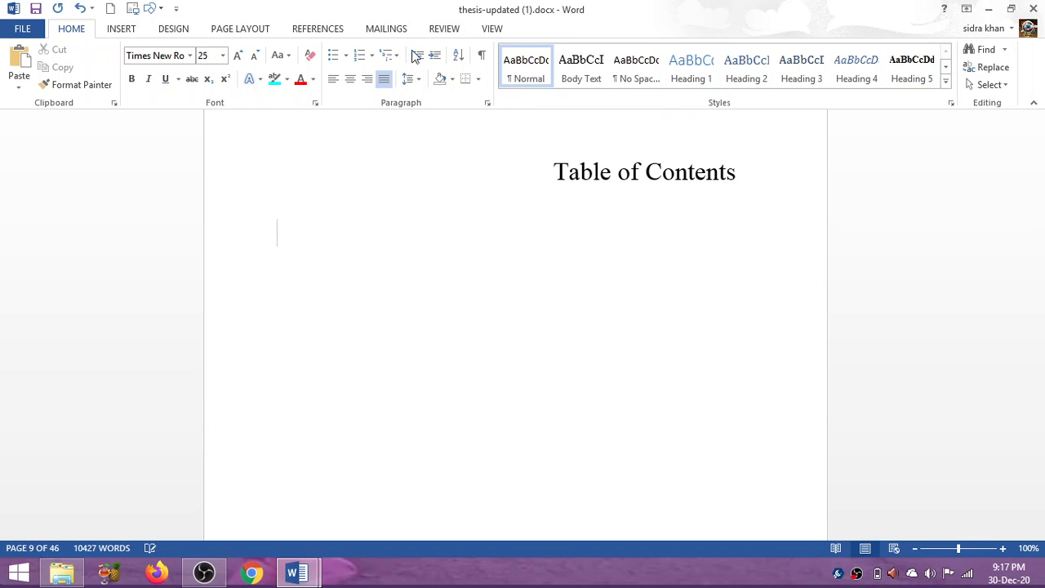
click(323, 30)
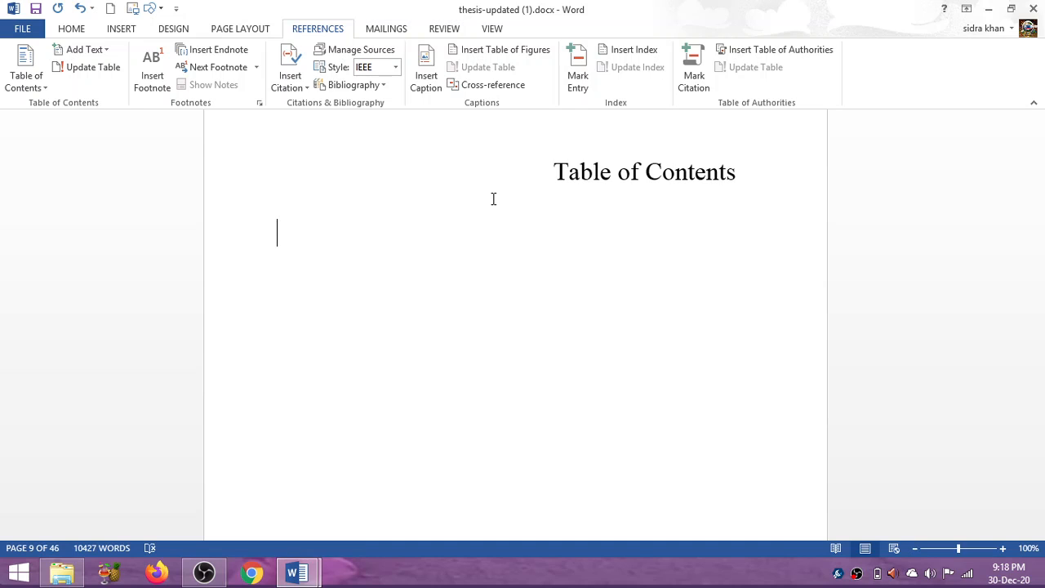
click(63, 31)
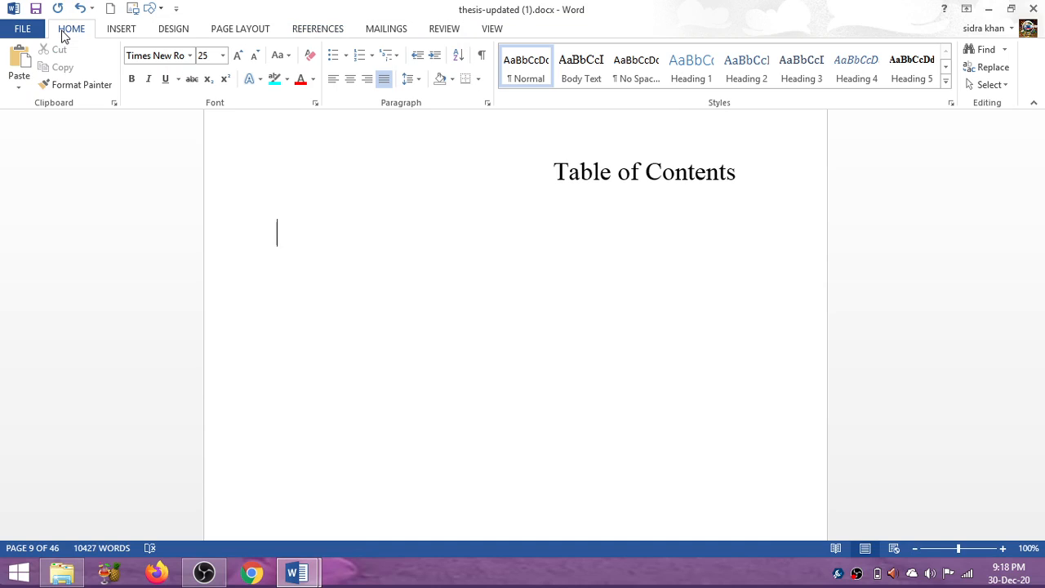
click(320, 29)
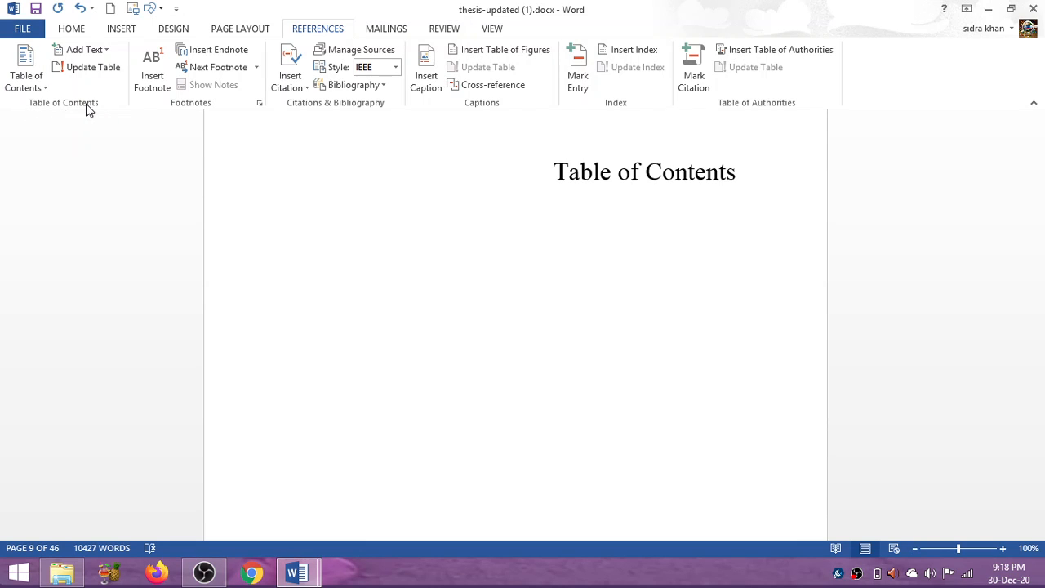
click(37, 86)
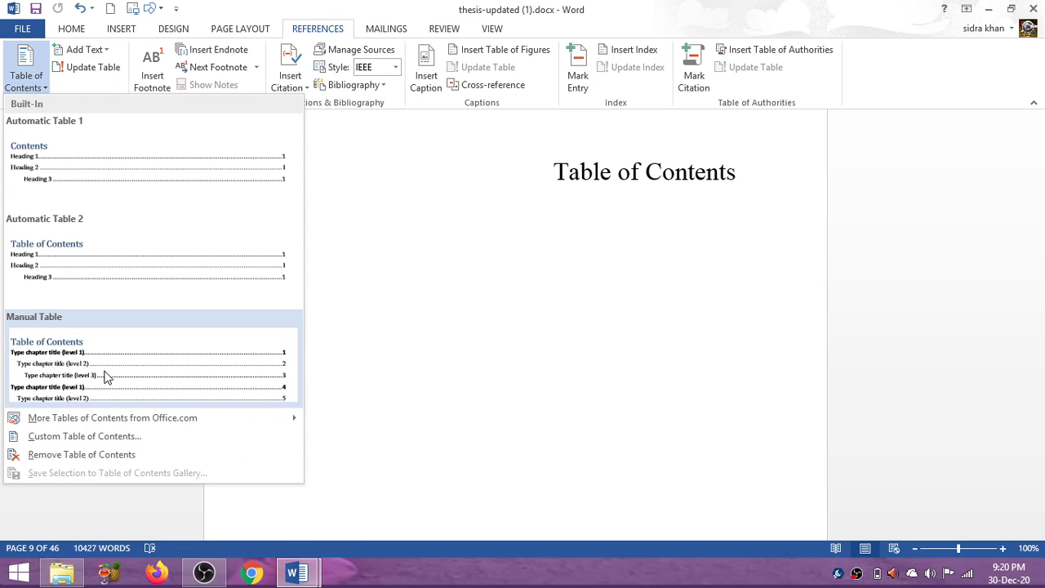
click(188, 178)
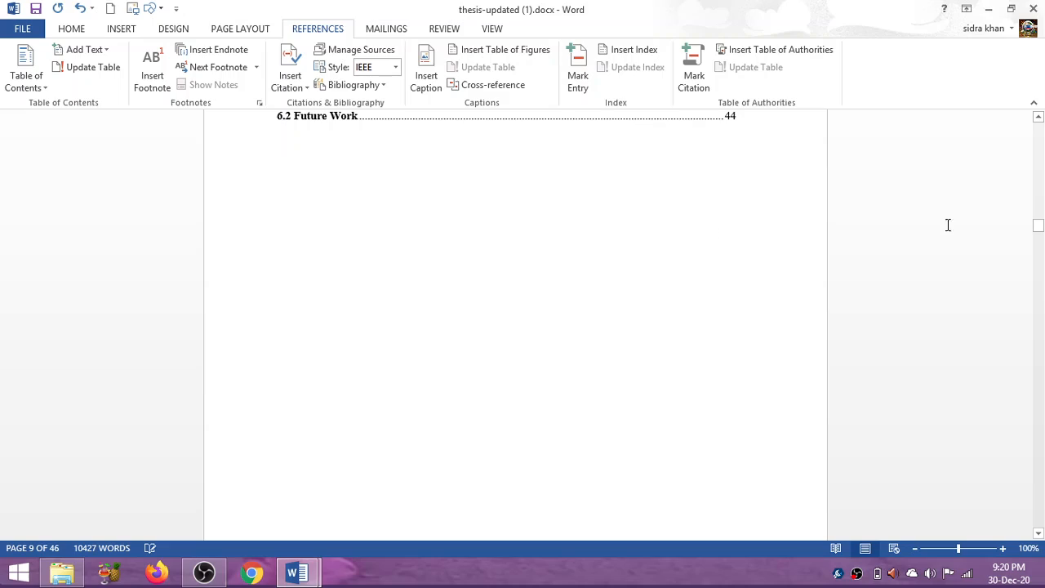
drag(1038, 225, 1037, 200)
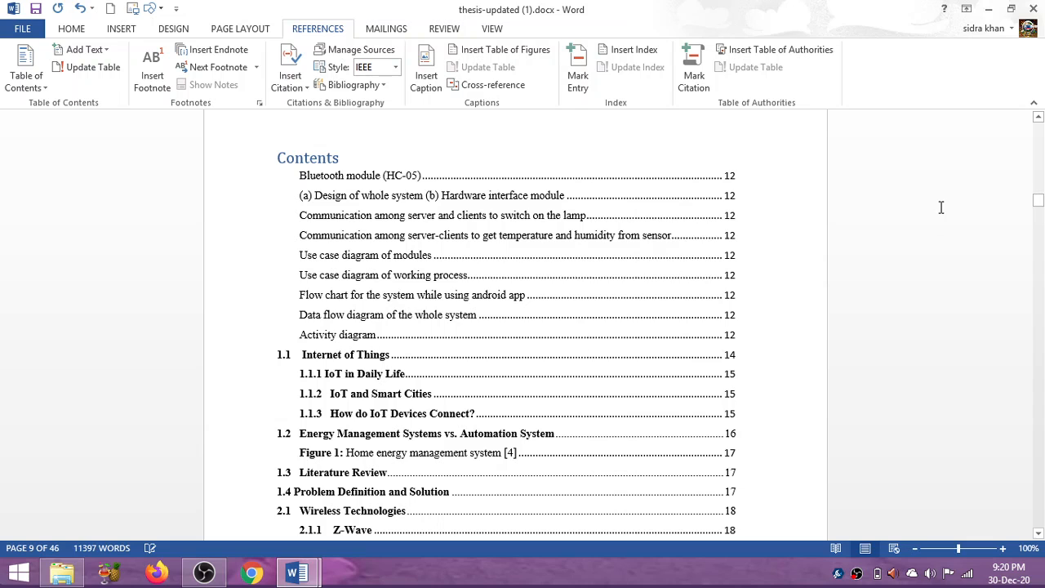
click(1036, 117)
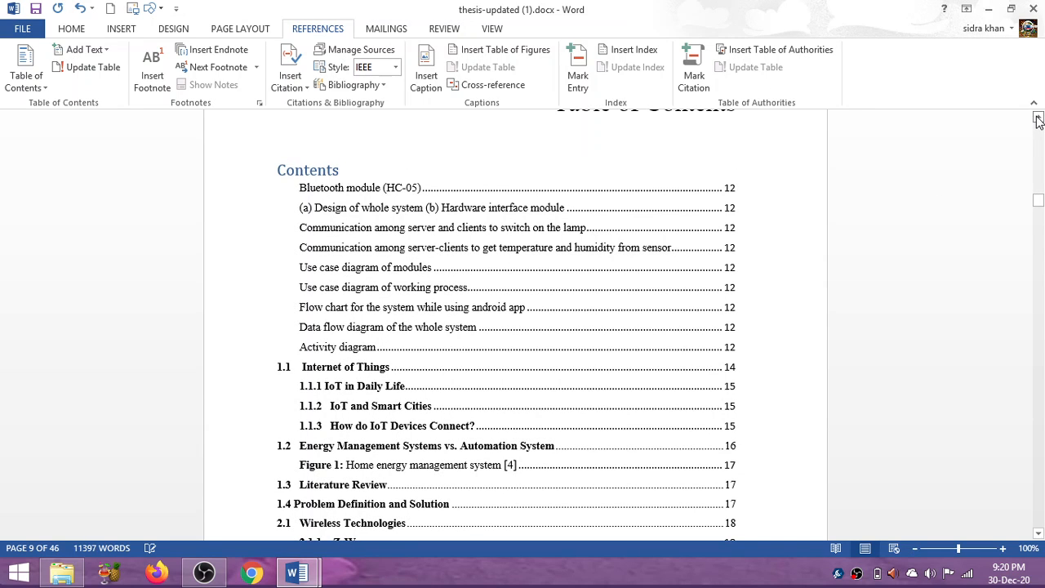
click(1036, 117)
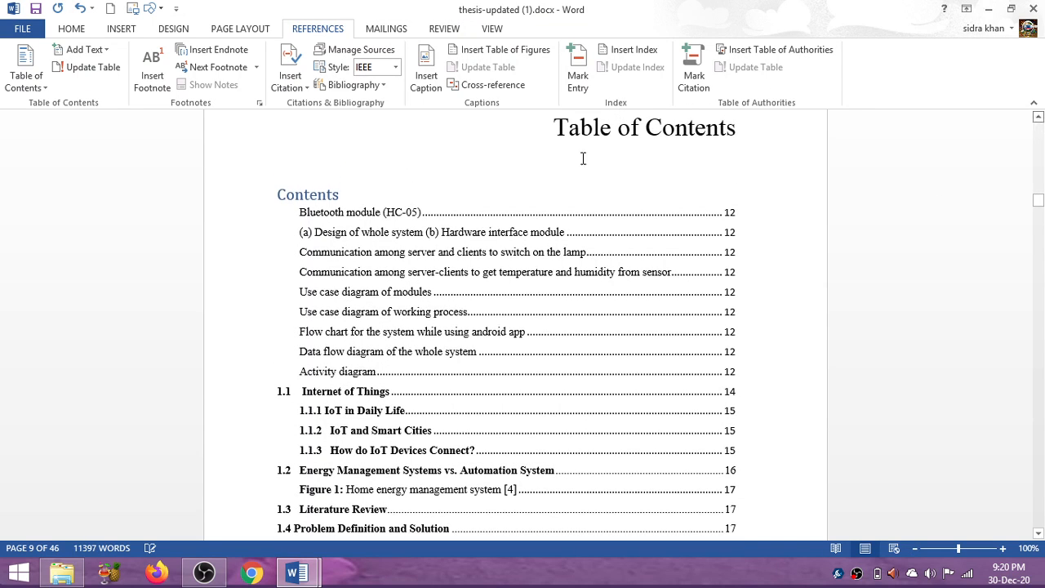
click(35, 85)
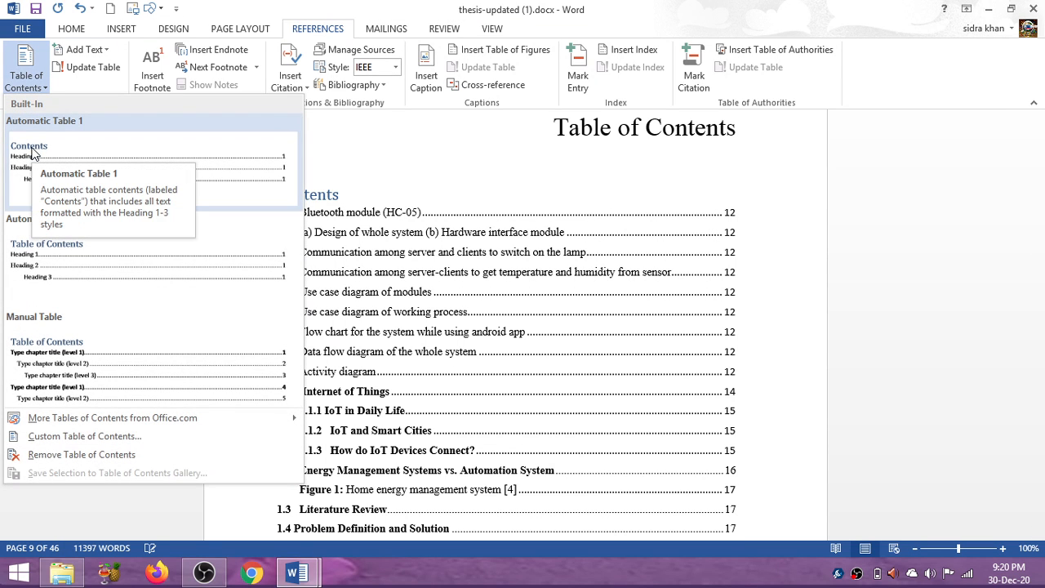
click(365, 175)
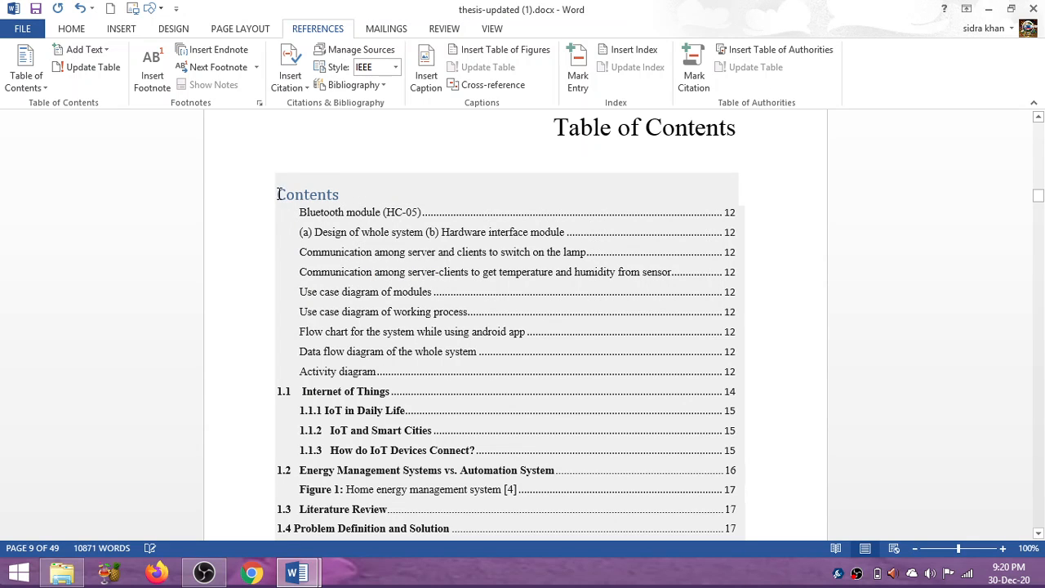
Delete the blue "Contents" title at the start of the inserted table of contents.
drag(276, 194, 355, 194)
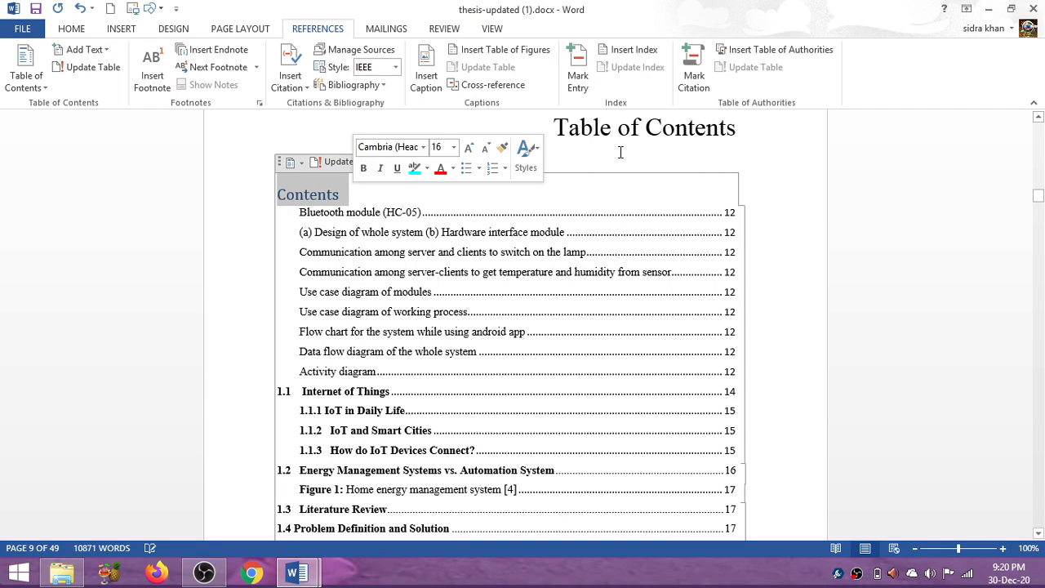
click(394, 188)
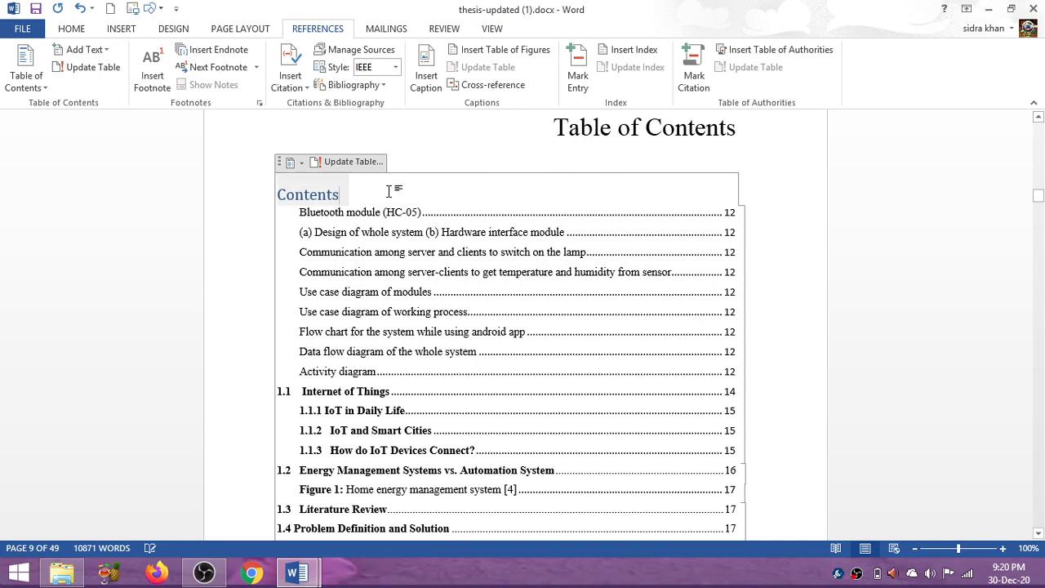
double_click(342, 194)
click(342, 195)
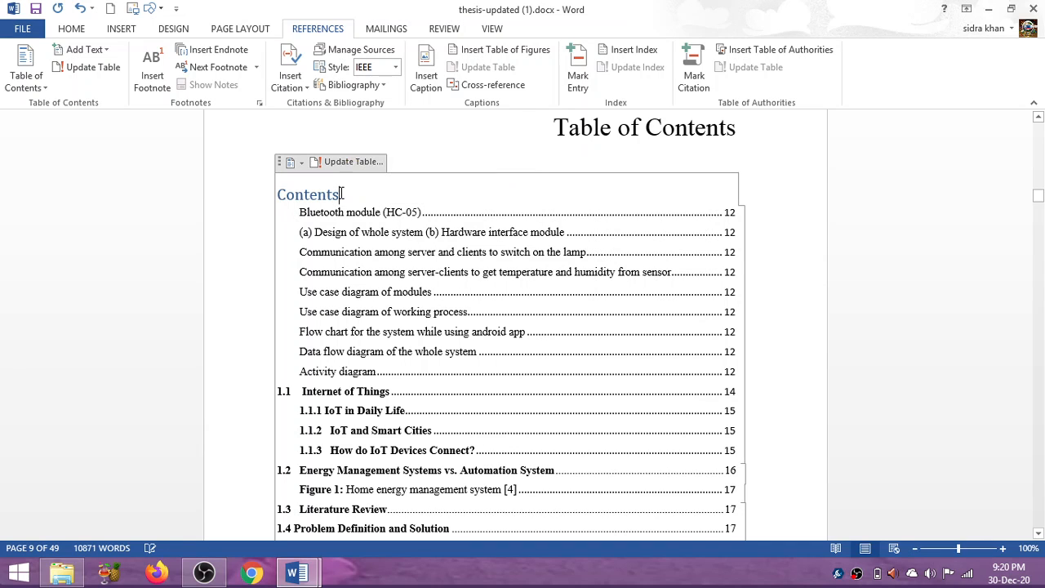
key(BackSpace)
key(BackSpace)
key(BackSpace)
key(BackSpace)
key(BackSpace)
key(BackSpace)
key(BackSpace)
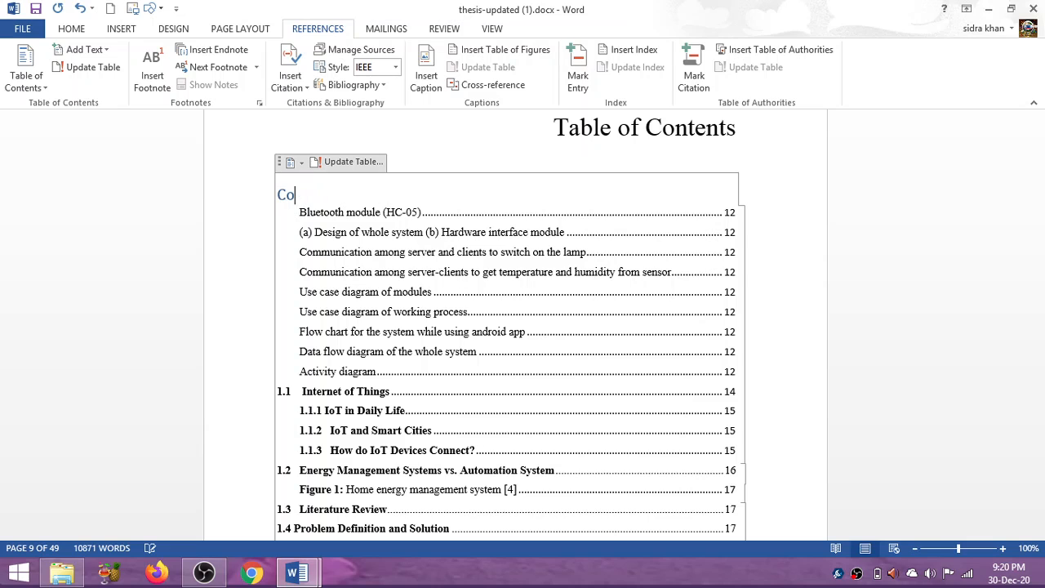
key(BackSpace)
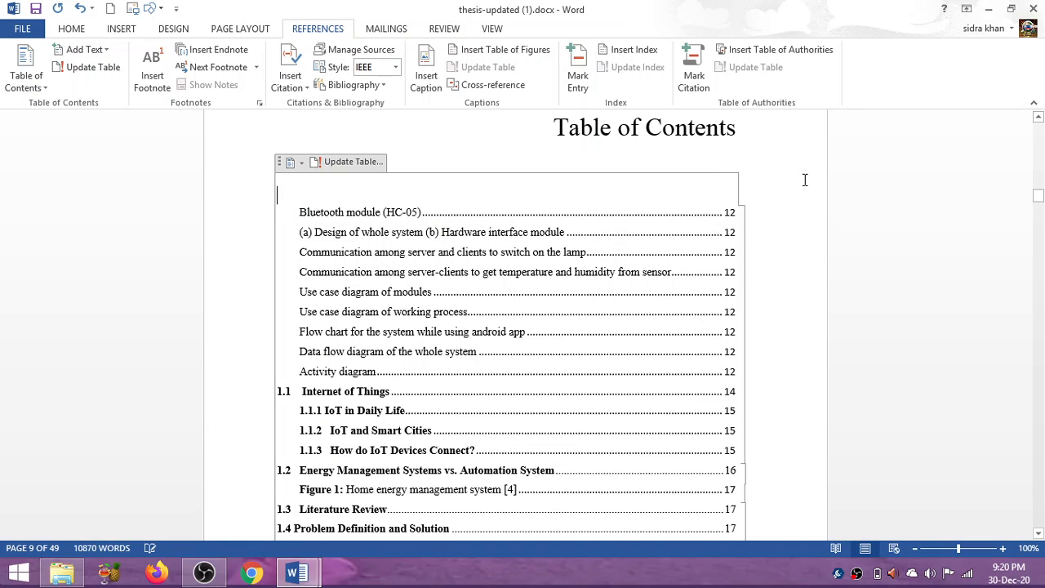
click(790, 128)
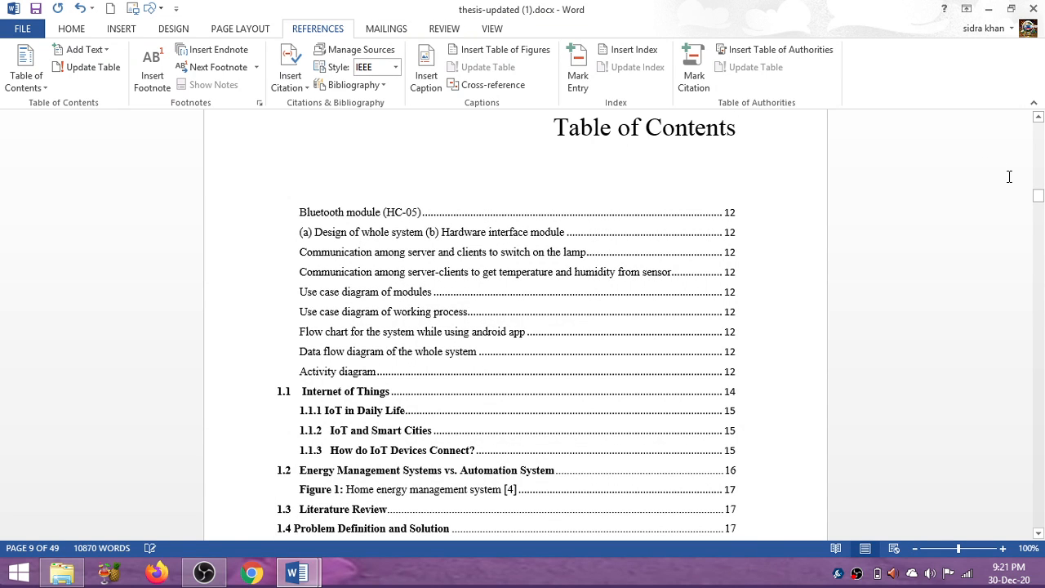
Delete the table entries before section 1.1, from "Bluetooth module (HC-05)" to "Activity diagram".
drag(1036, 197, 1039, 206)
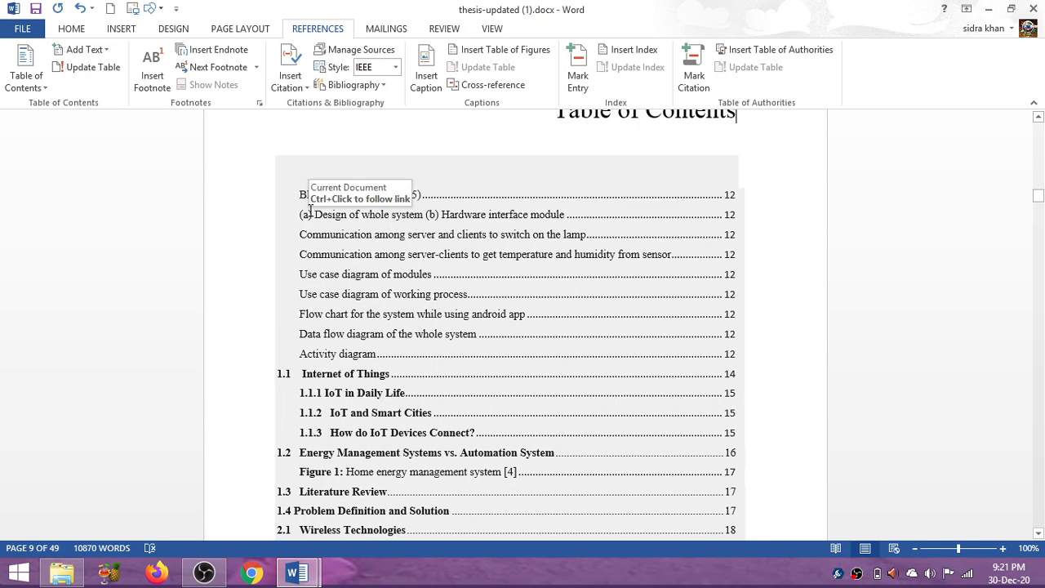
drag(299, 195, 742, 352)
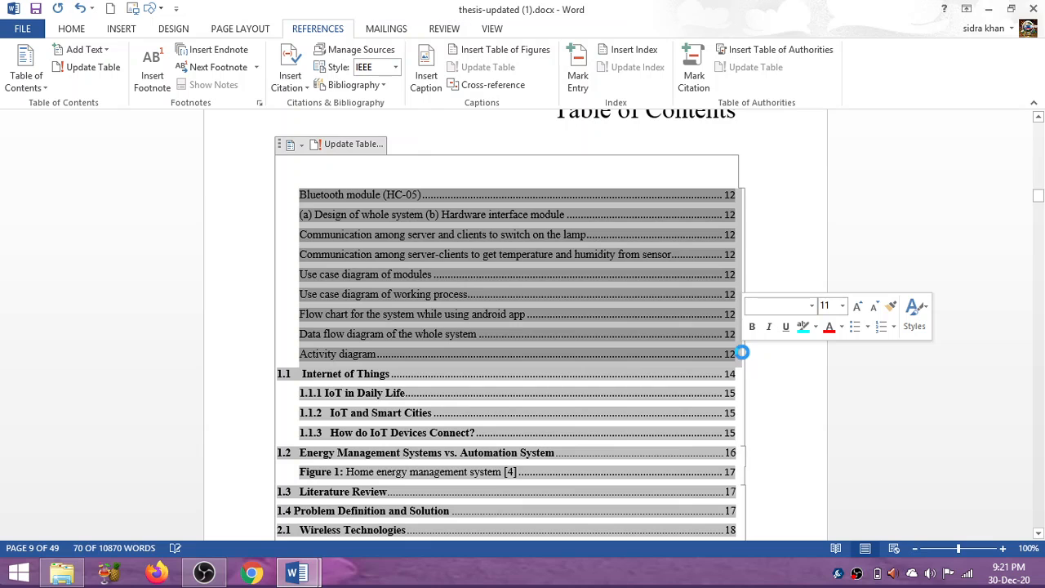
key(Delete)
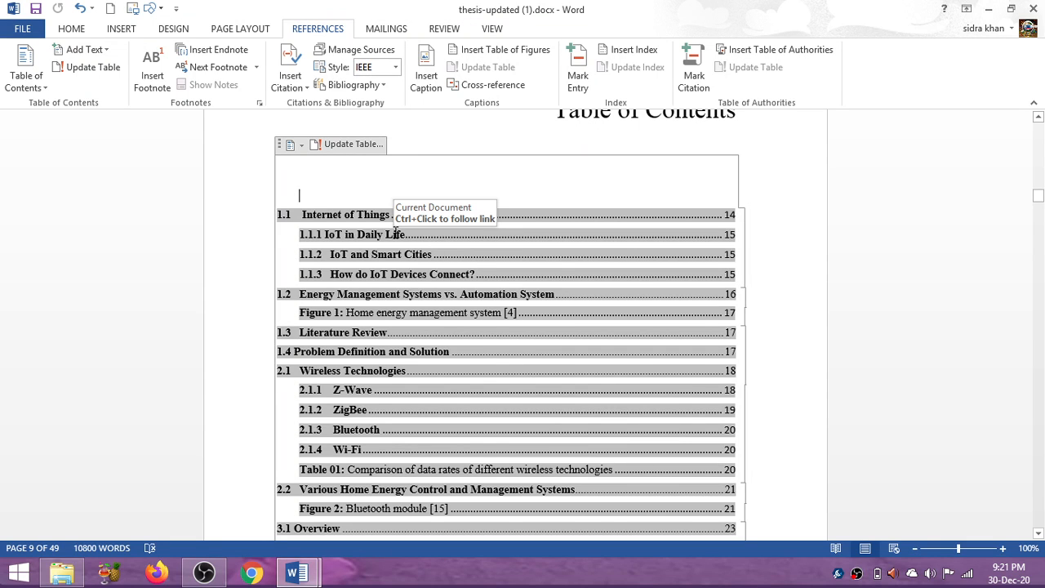
click(555, 121)
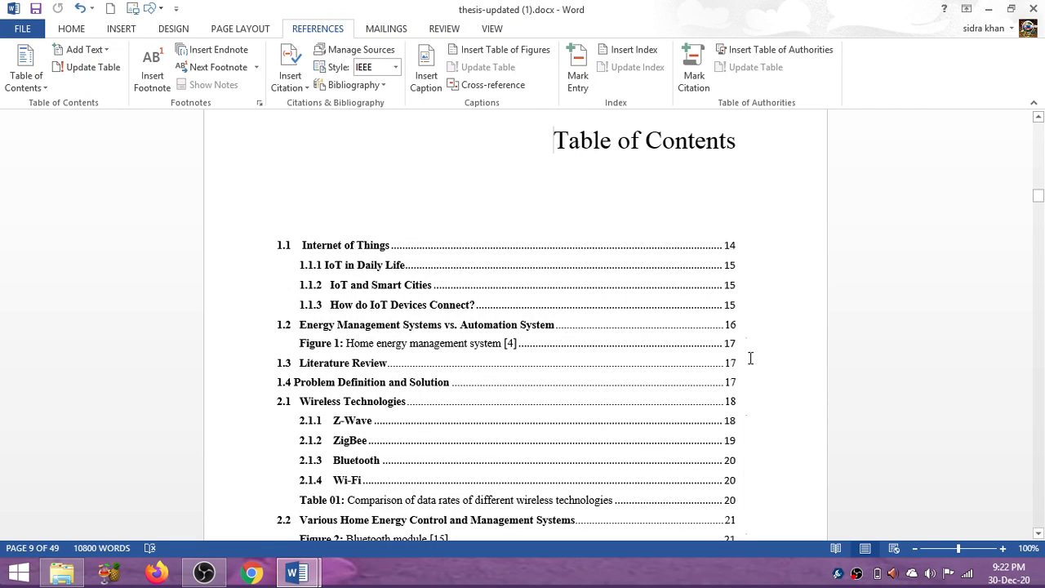
Review the remaining entries of the table of contents from section 1.1 onto its second page.
click(750, 358)
scroll(750, 358, down, 2)
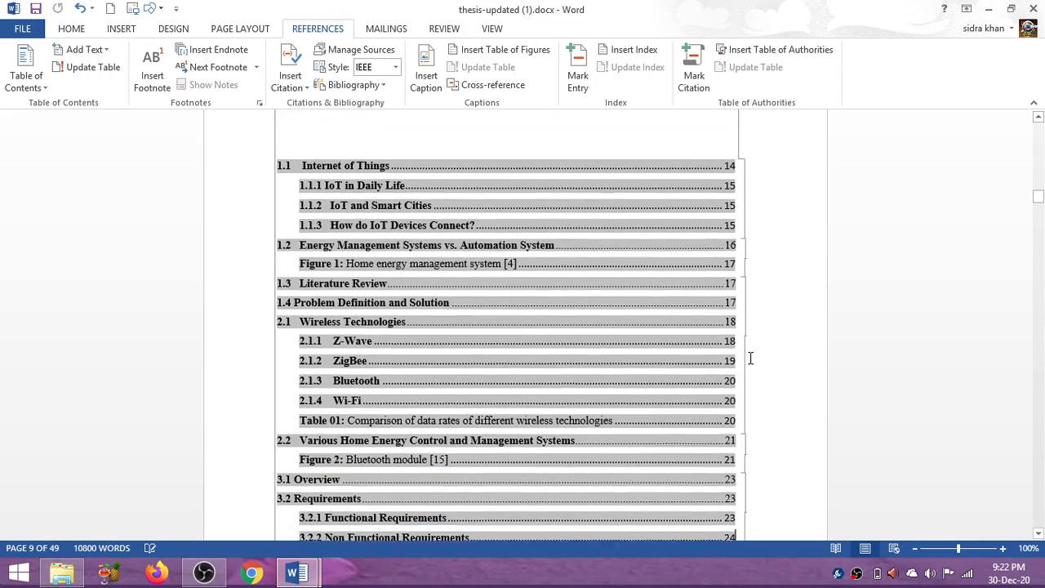
scroll(750, 359, down, 8)
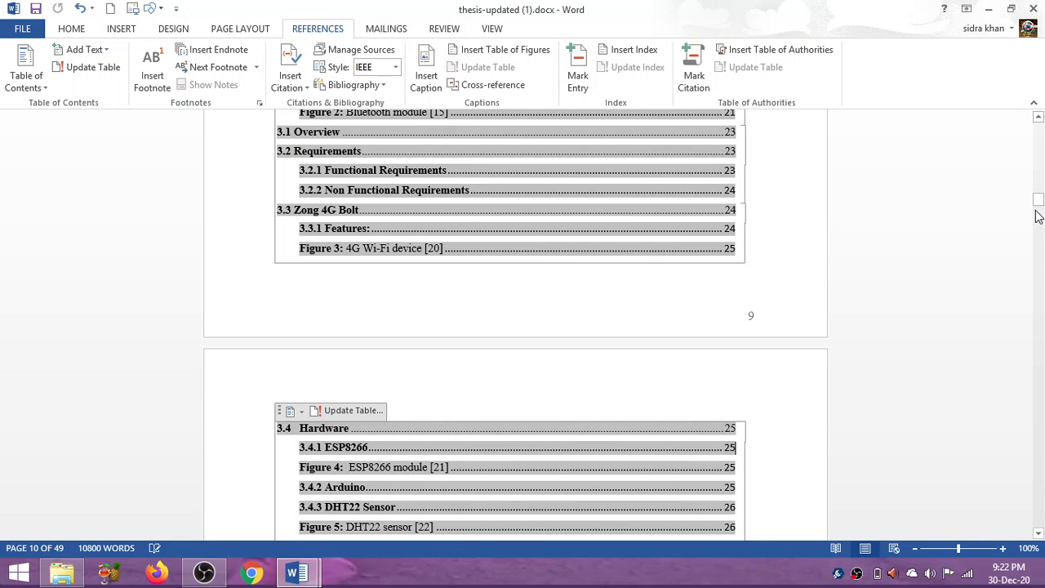
mouse_move(1038, 209)
mouse_down()
mouse_move(1041, 236)
mouse_move(1039, 204)
mouse_up()
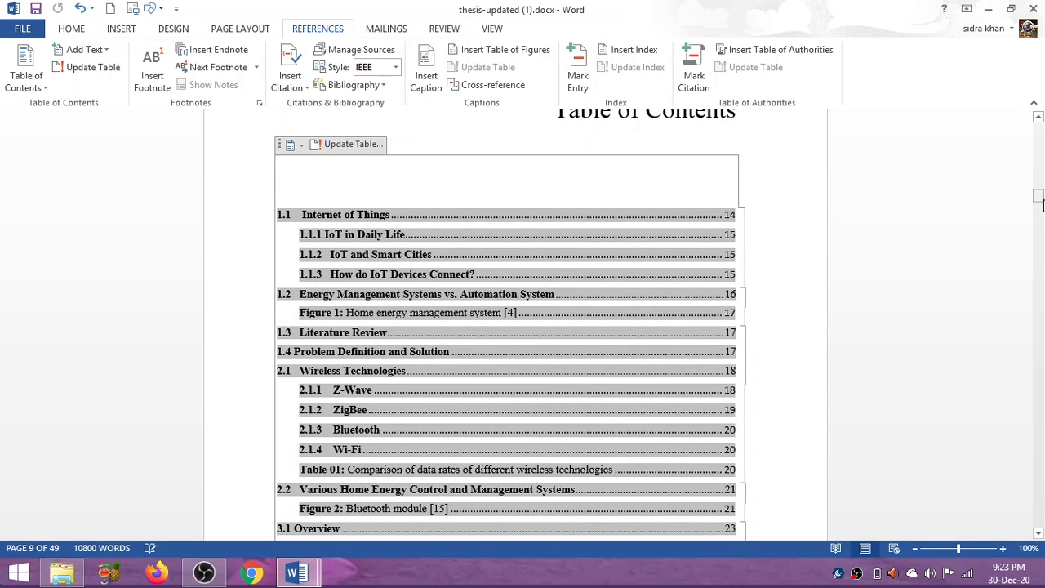
click(205, 576)
click(206, 577)
click(1037, 116)
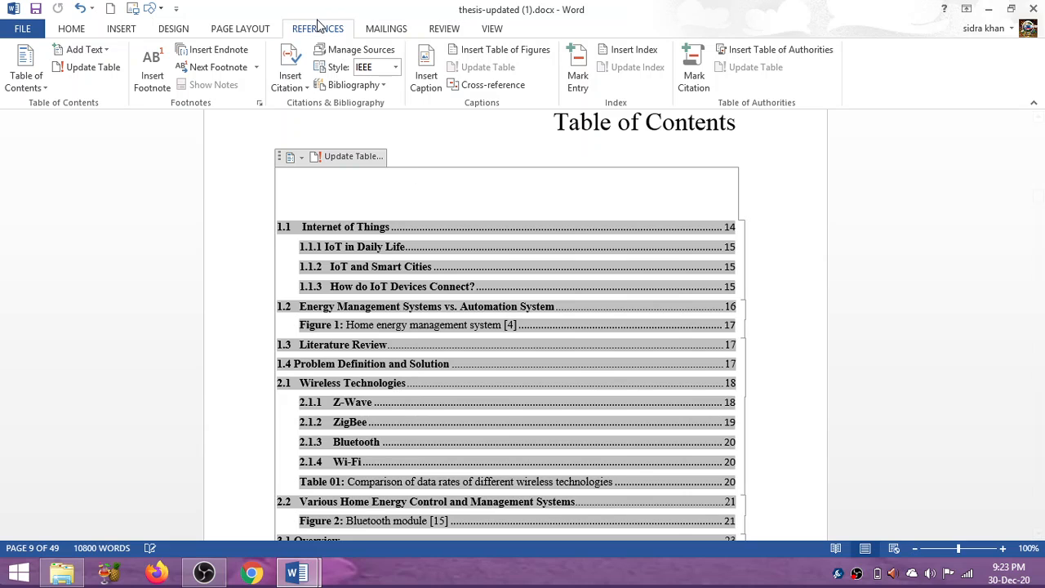
click(39, 81)
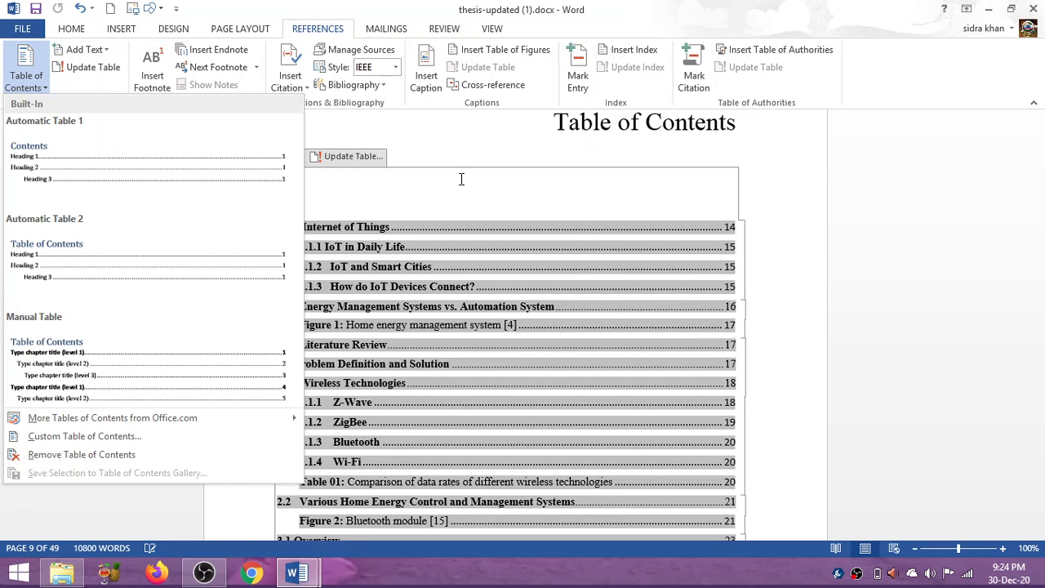
click(461, 179)
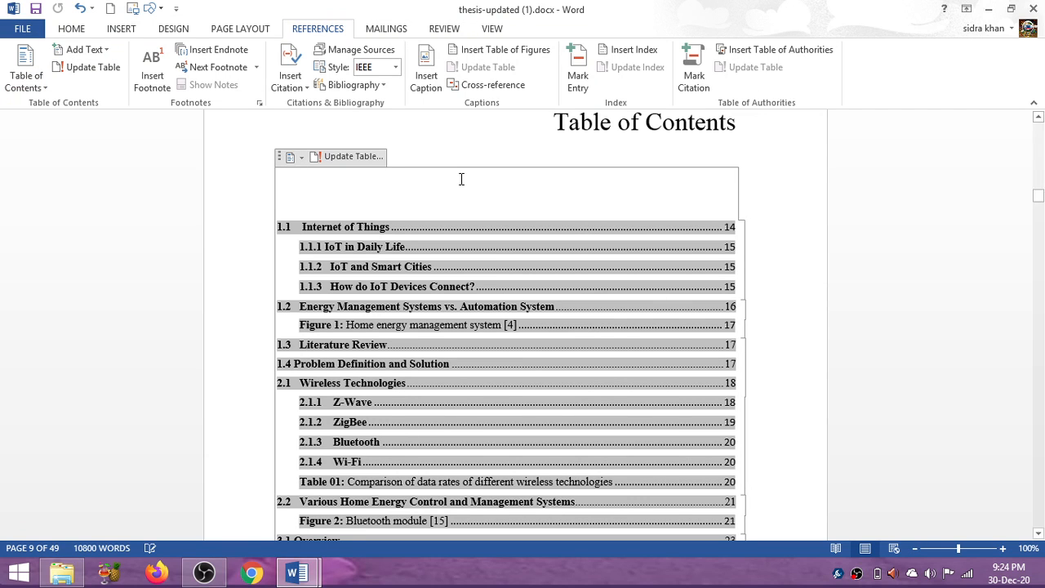
click(204, 573)
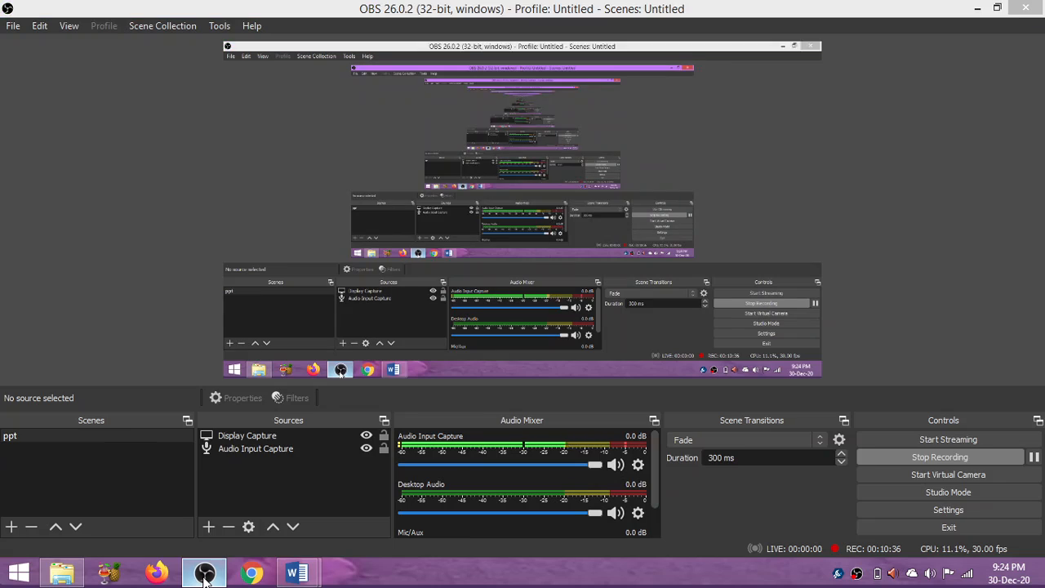
click(204, 575)
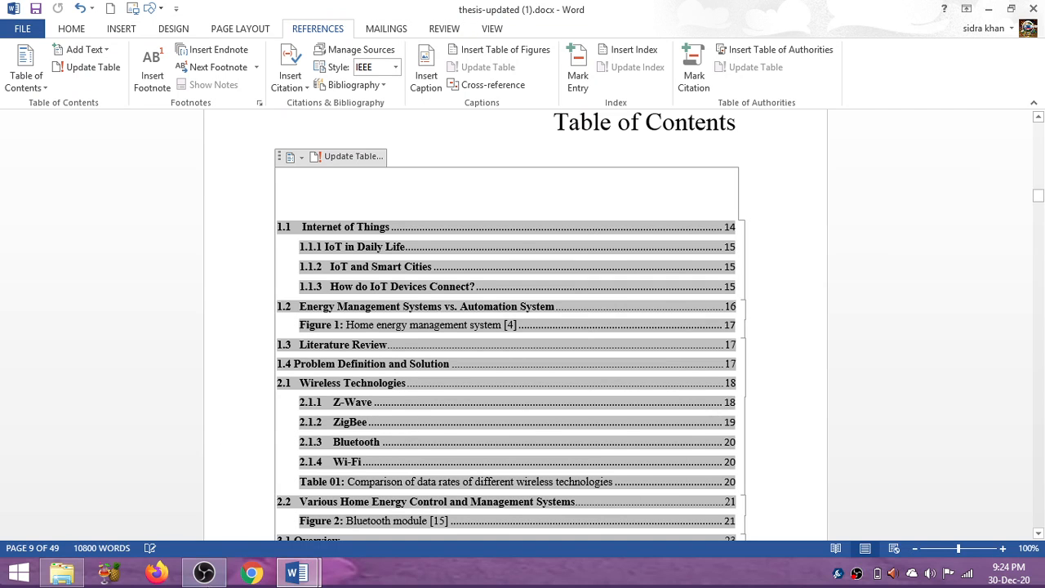
click(205, 580)
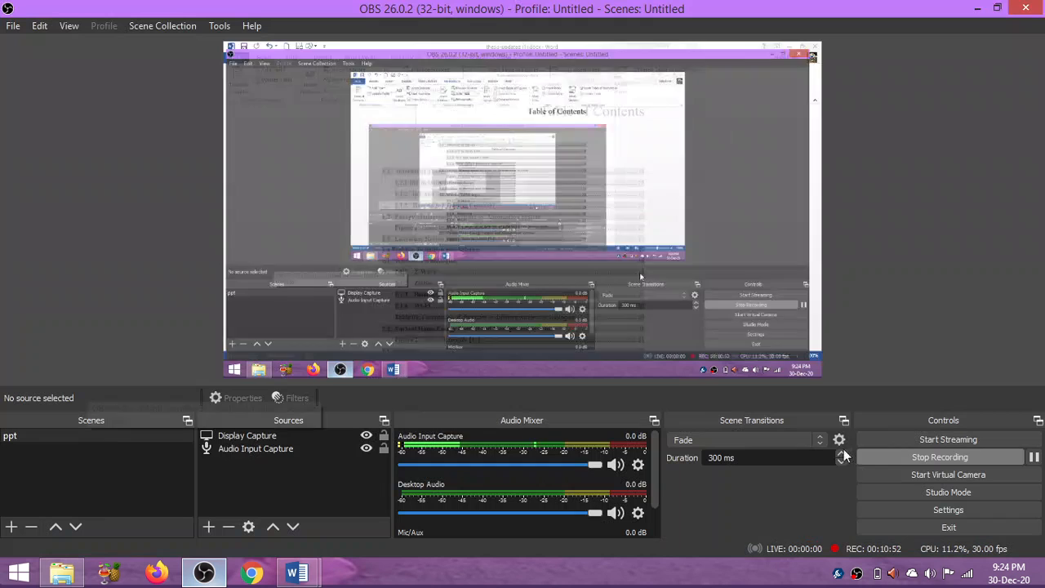